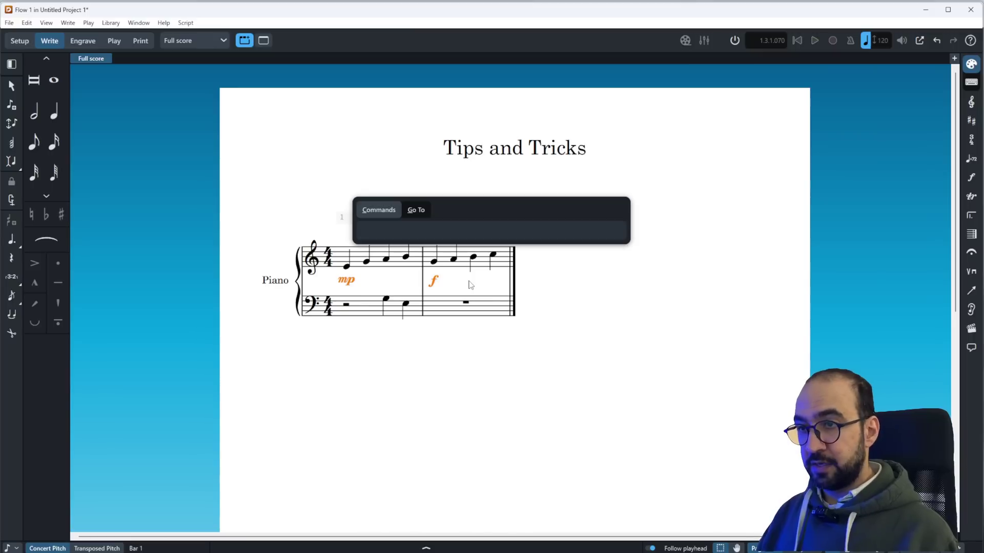
Raise the selected mp and f dynamics by running the Increase Dynamic Intensity command
{"action": "type", "text": "INCREASE DY"}
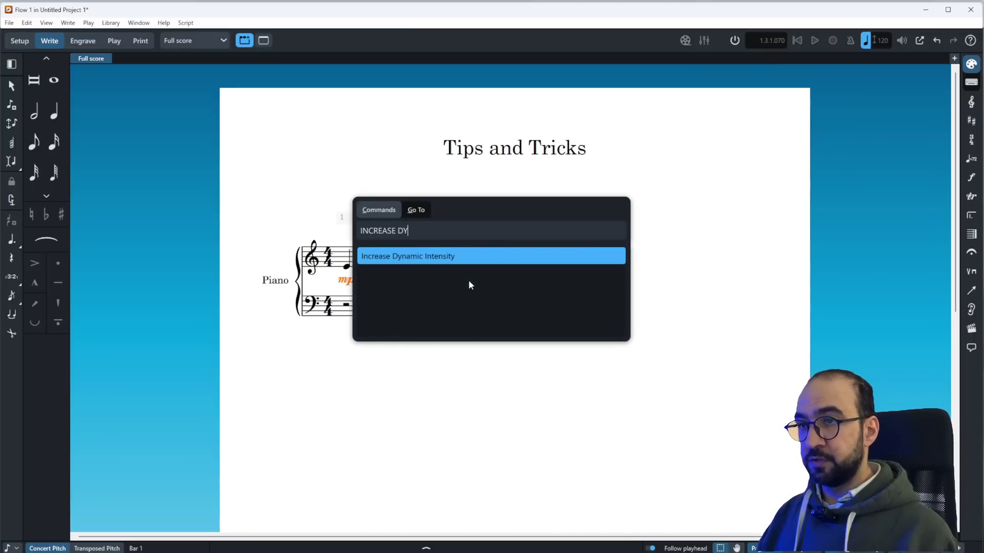
{"action": "left_click", "coordinate": [452, 256]}
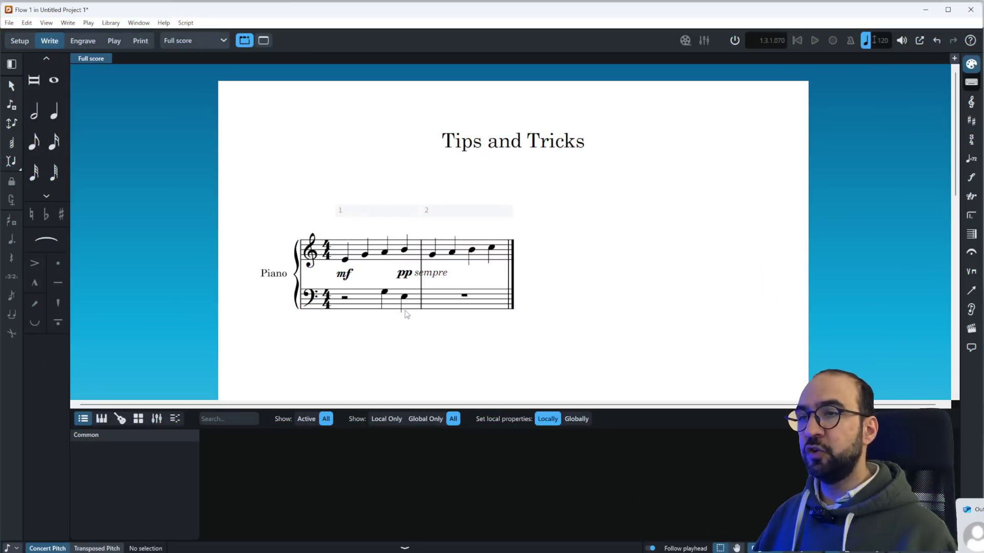
Enable Erase background for the pp sempre dynamic in Engrave mode
{"action": "left_click", "coordinate": [439, 275]}
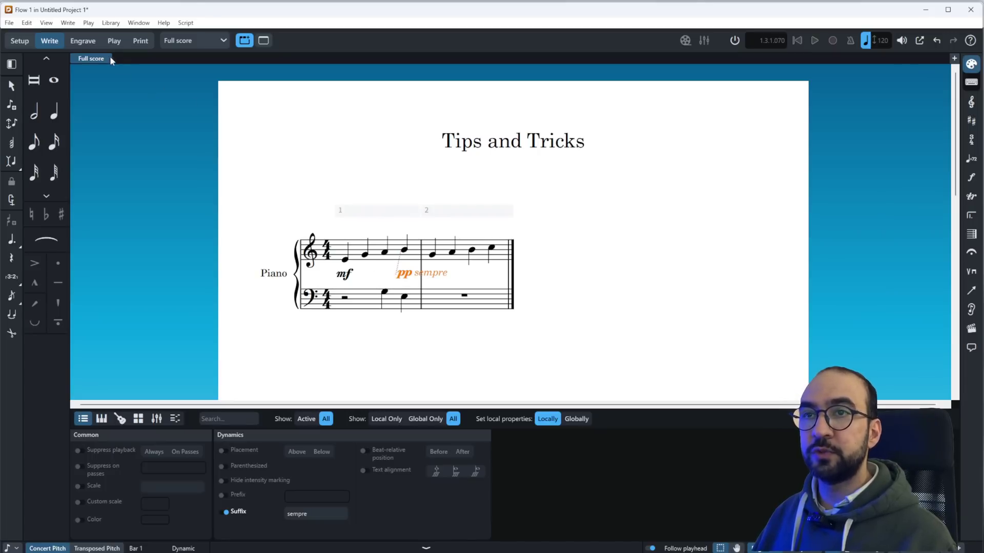
{"action": "left_click", "coordinate": [82, 41]}
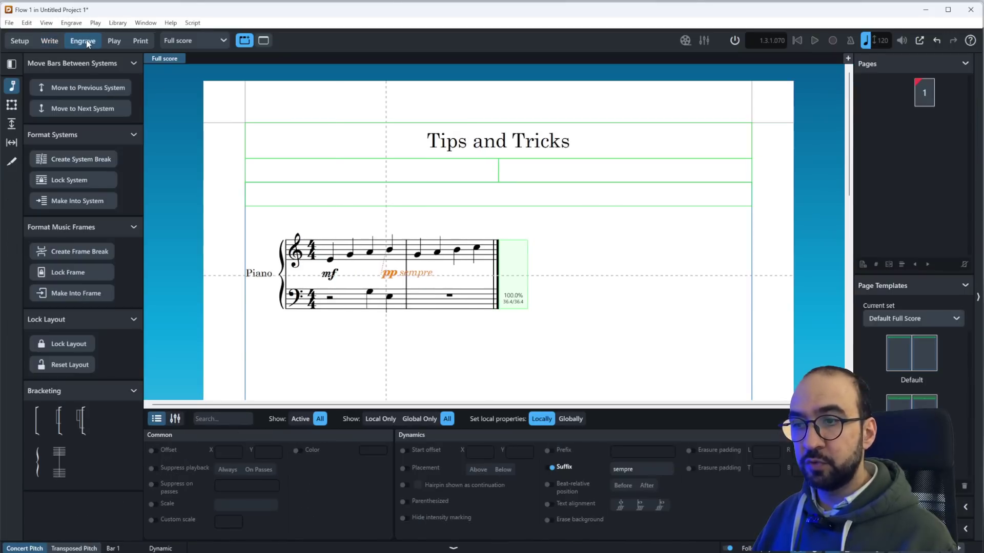
{"action": "left_click", "coordinate": [548, 520]}
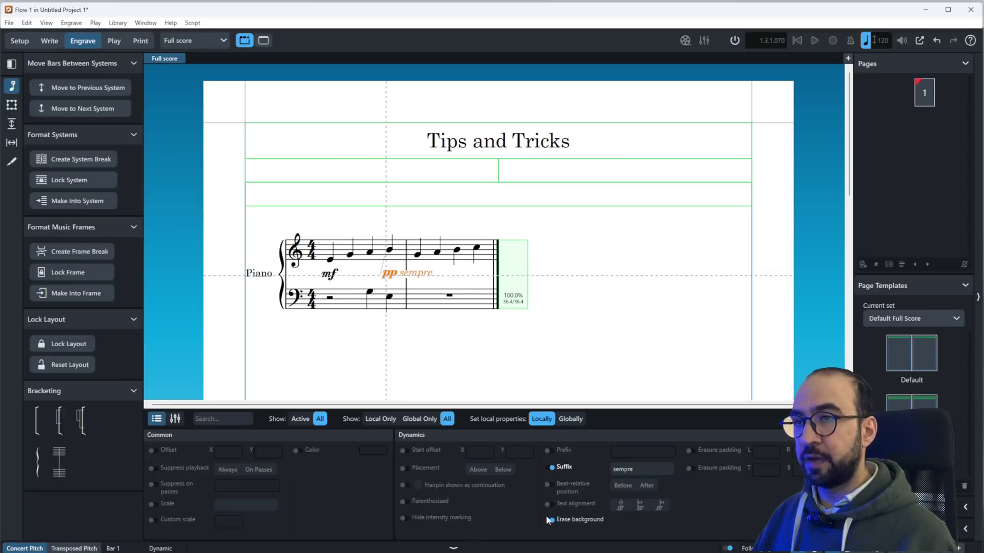
{"action": "left_click", "coordinate": [432, 352]}
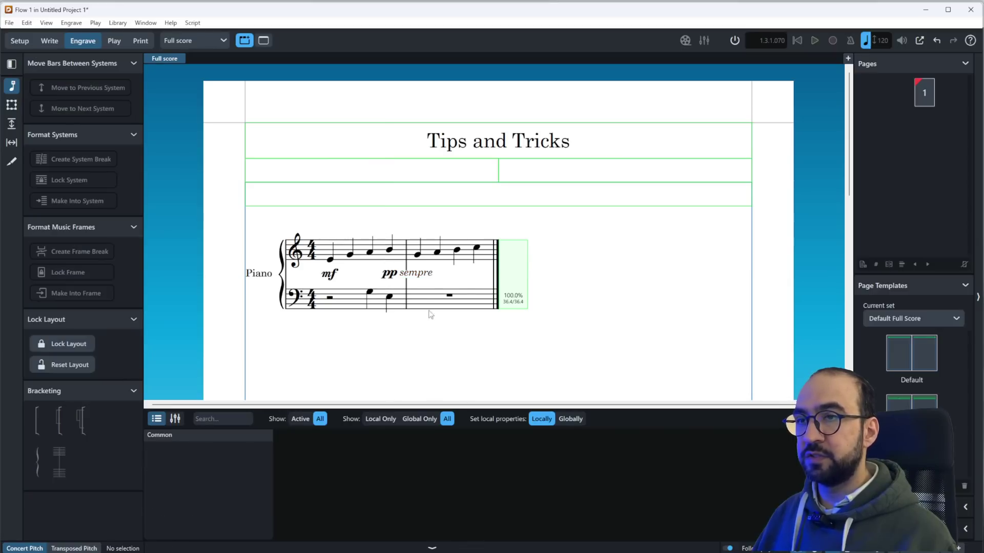
Enable both erasure padding properties for the pp sempre dynamic and set its left padding to 1
{"action": "left_click", "coordinate": [420, 279]}
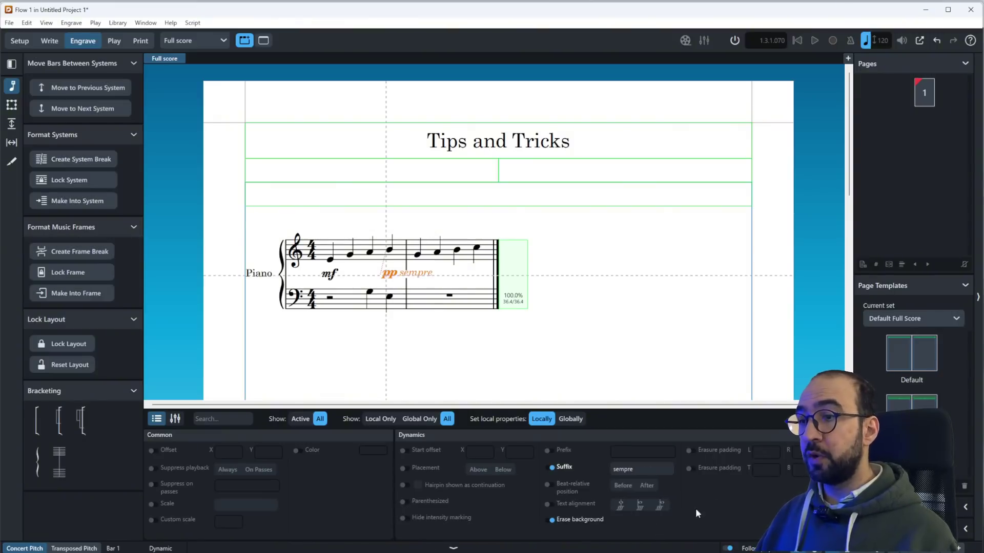
{"action": "left_click", "coordinate": [694, 451]}
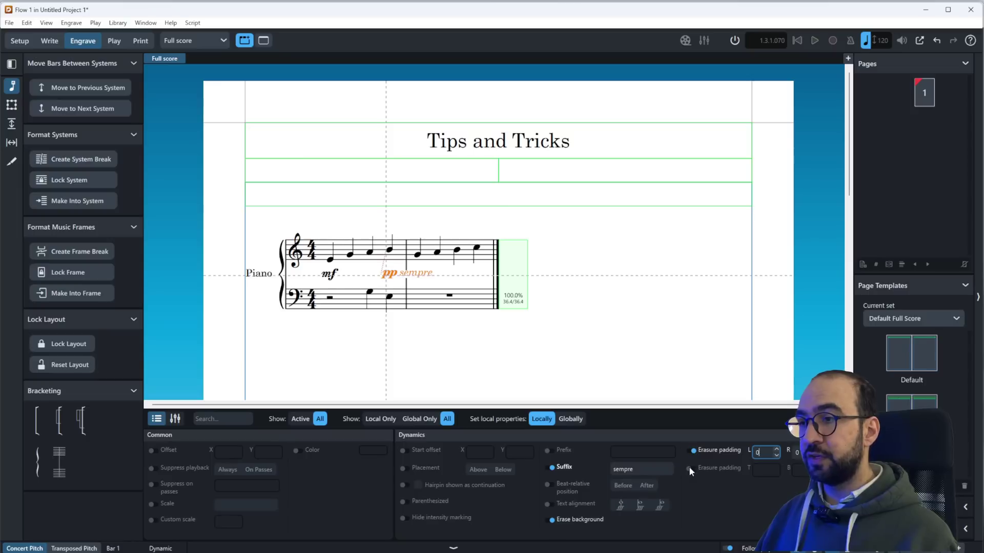
{"action": "left_click", "coordinate": [689, 467]}
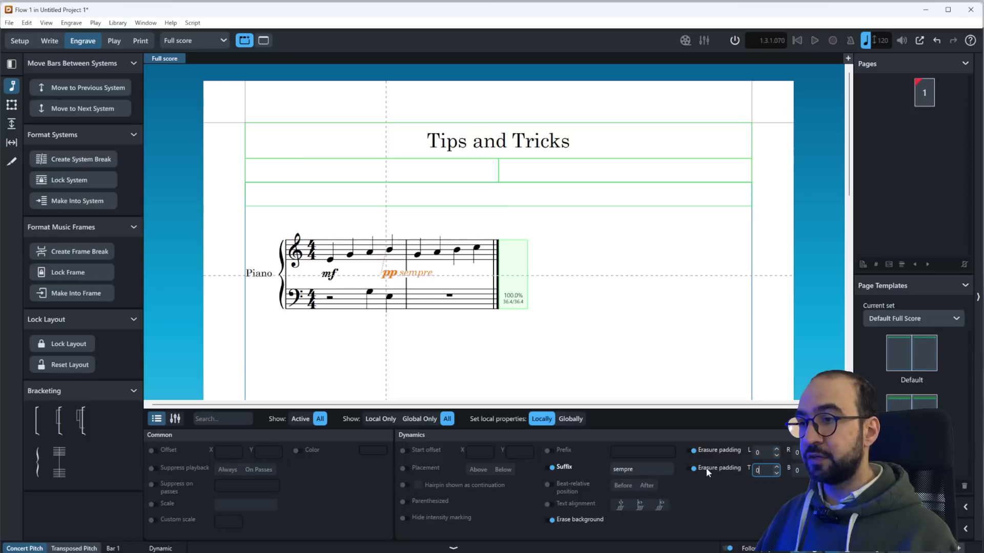
{"action": "left_click", "coordinate": [776, 450]}
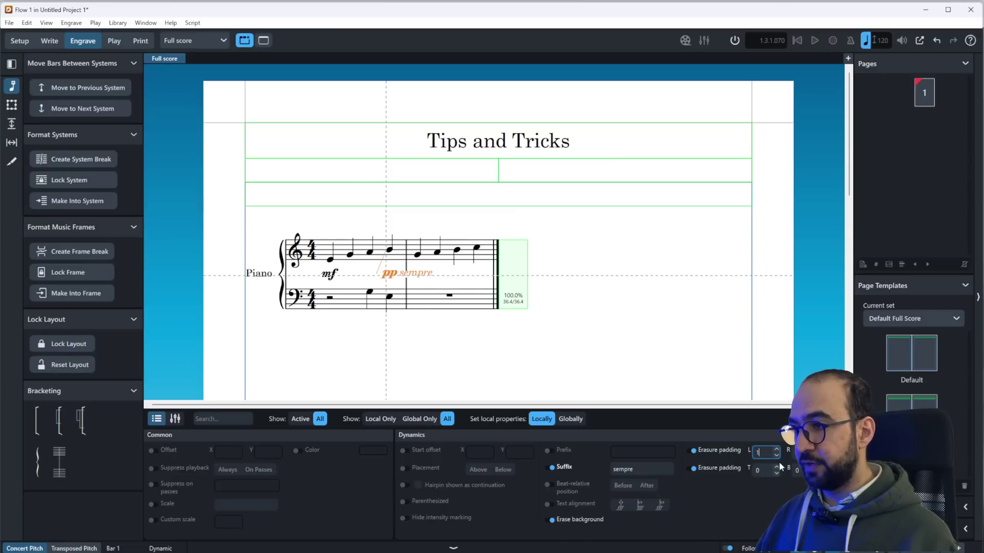
Set the pp sempre dynamic's erasure padding to 7/8 at the top and 3/8 at the bottom
{"action": "left_click", "coordinate": [777, 468]}
{"action": "left_click", "coordinate": [777, 467]}
{"action": "left_click", "coordinate": [777, 467]}
{"action": "left_click", "coordinate": [777, 467]}
{"action": "left_click", "coordinate": [777, 467]}
{"action": "left_click", "coordinate": [777, 467]}
{"action": "left_click", "coordinate": [777, 467]}
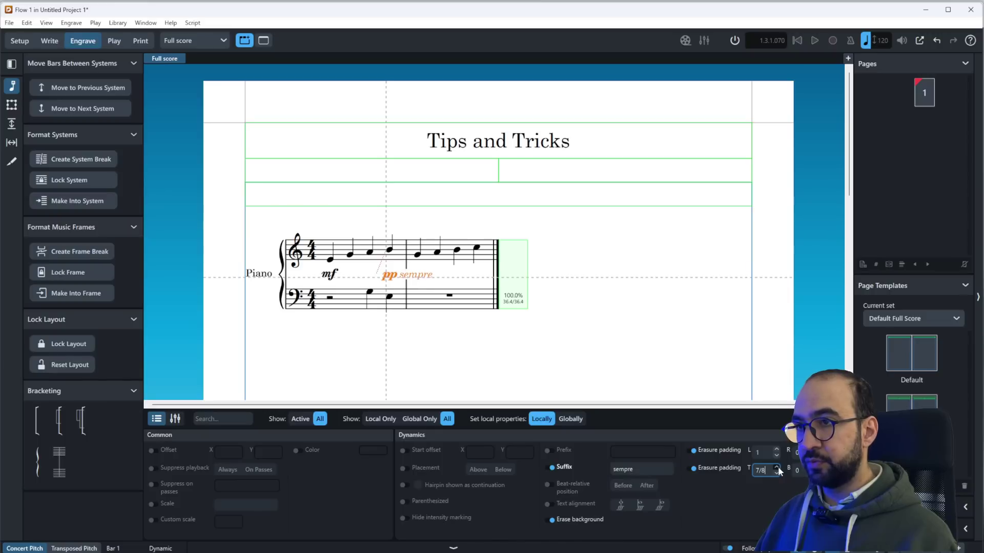
{"action": "left_click", "coordinate": [816, 467]}
{"action": "left_click", "coordinate": [816, 467]}
{"action": "left_click", "coordinate": [816, 467]}
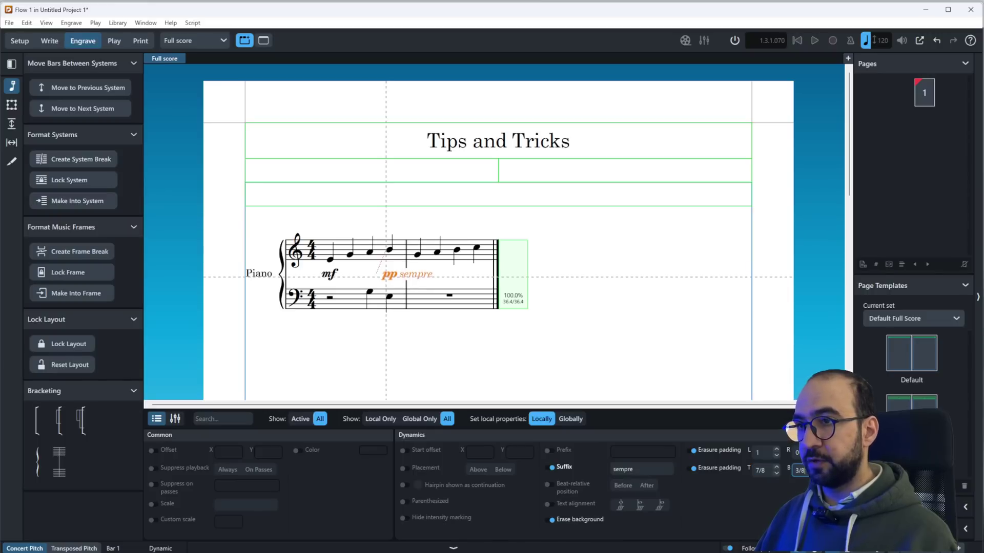
{"action": "left_click", "coordinate": [430, 352]}
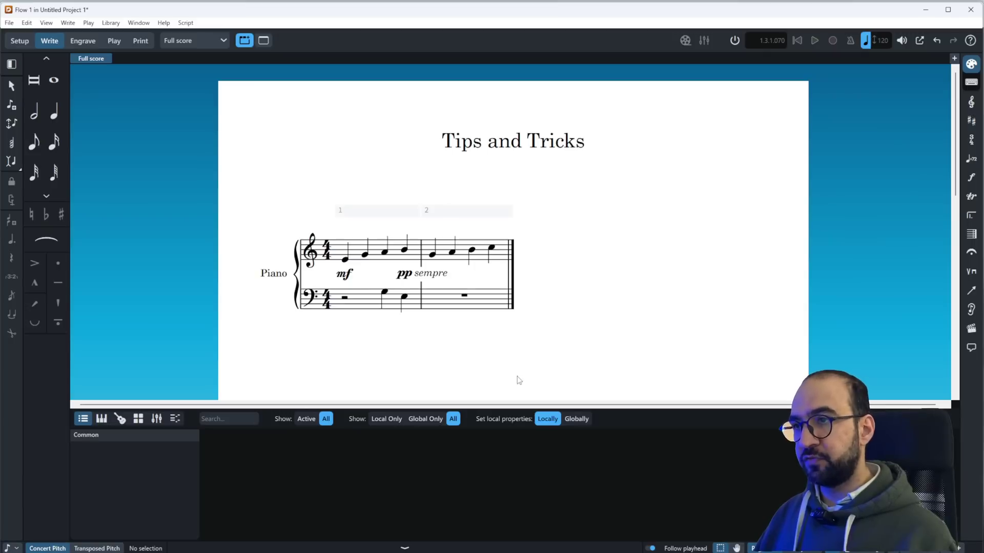
Move the third treble note of bar 2 to the bass staff and return it to the treble staff
{"action": "left_click", "coordinate": [472, 250]}
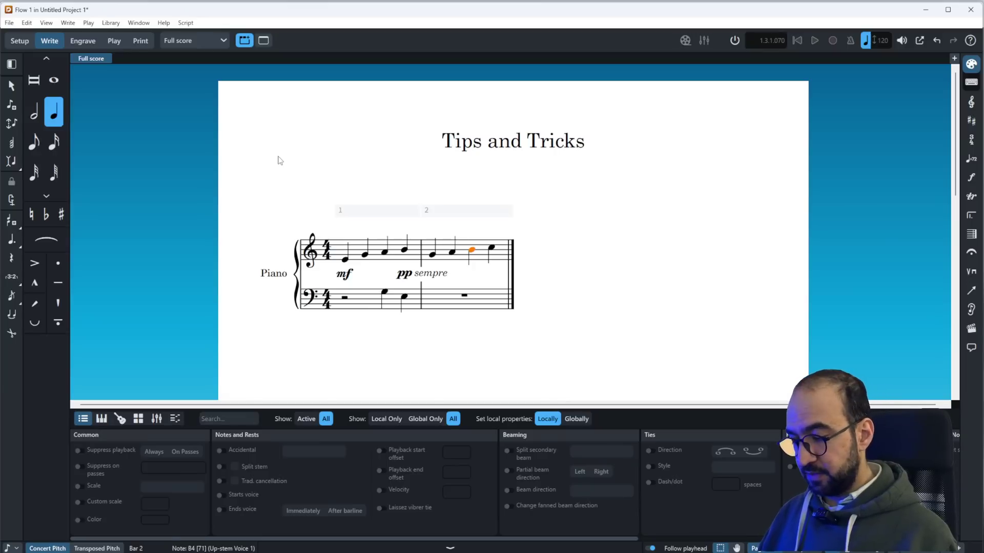
{"action": "key", "text": "alt+m"}
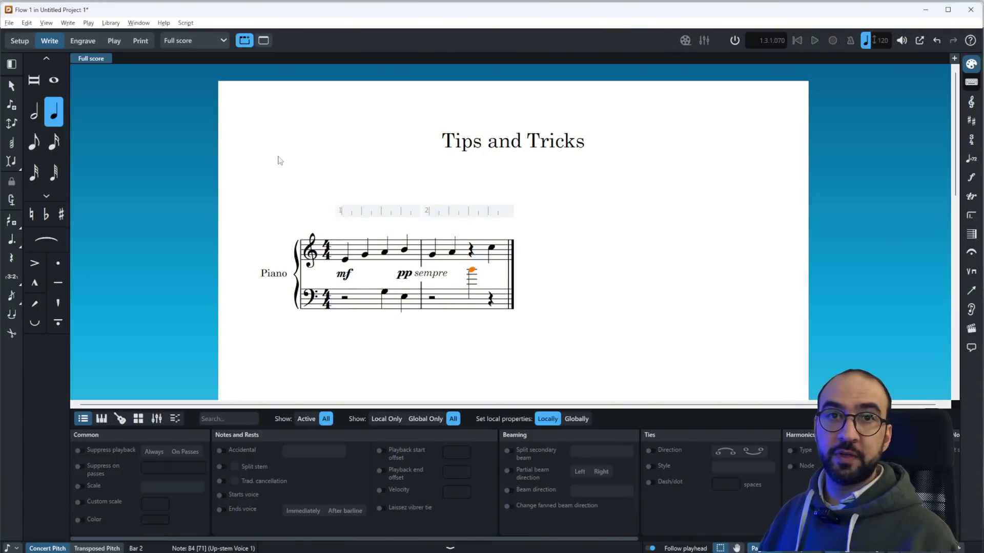
{"action": "key", "text": "alt+n"}
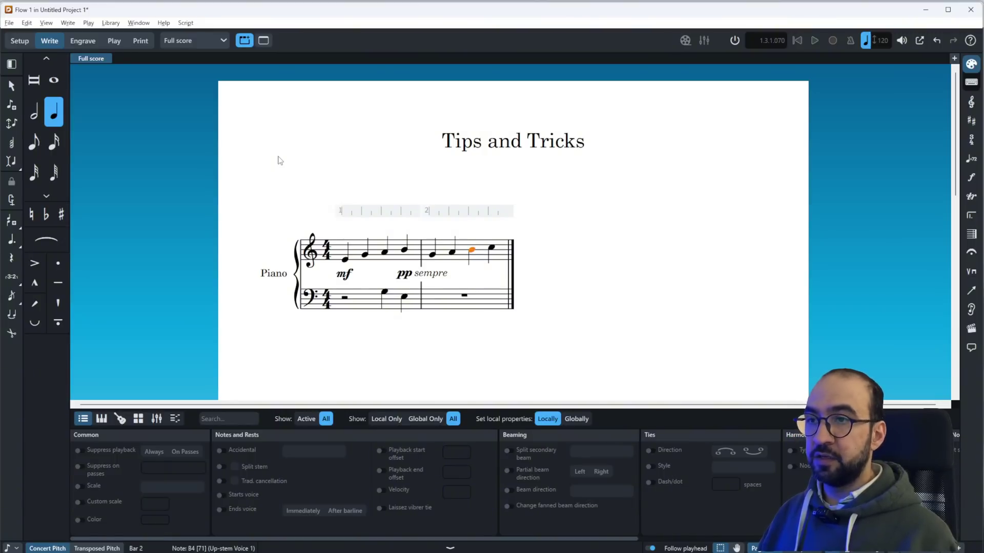
Cross the first treble note of bar 2 to the bass staff and restore it to its original staff
{"action": "key", "text": "Left"}
{"action": "key", "text": "Left"}
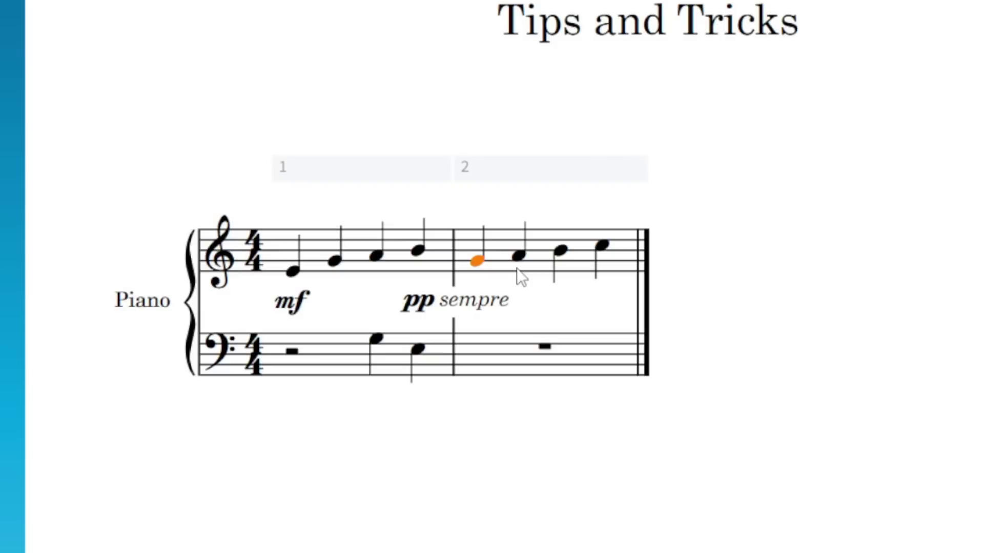
{"action": "key", "text": "ctrl+shift+Down"}
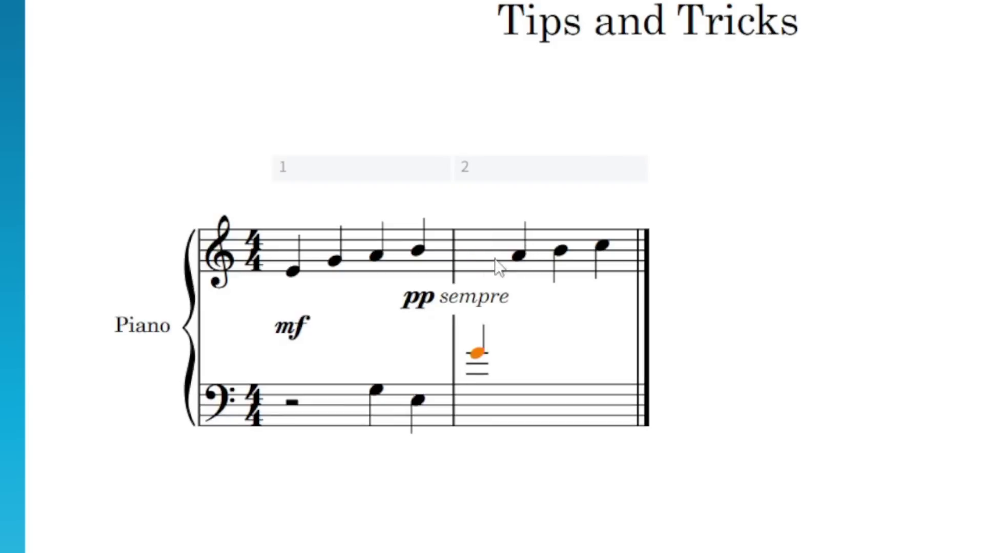
{"action": "left_click", "coordinate": [454, 257]}
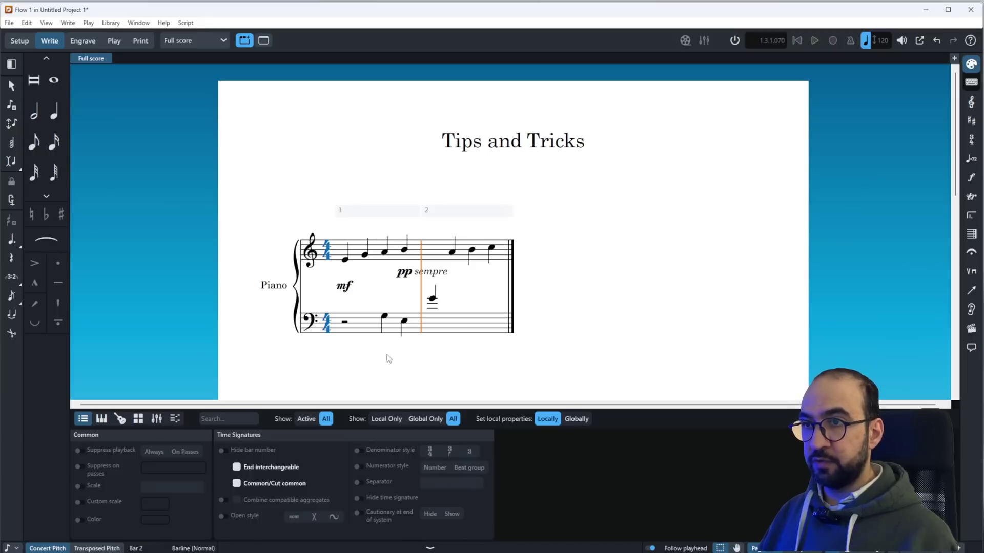
{"action": "key", "text": "Escape"}
{"action": "key", "text": "alt+n"}
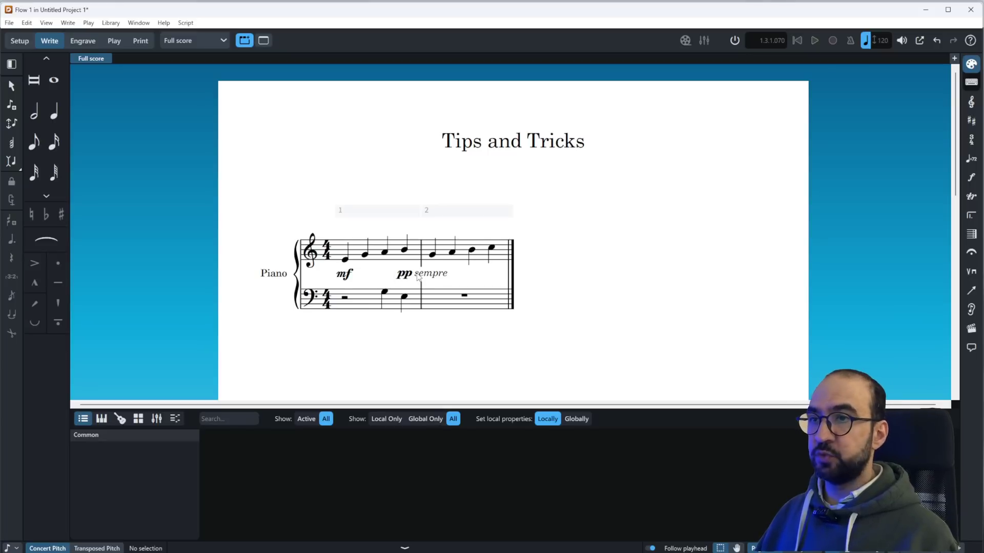
Copy the opening mf dynamic to the third treble note of bar 2 and the last bass note of bar 1
{"action": "scroll", "coordinate": [418, 277], "scroll_direction": "down", "scroll_amount": 2}
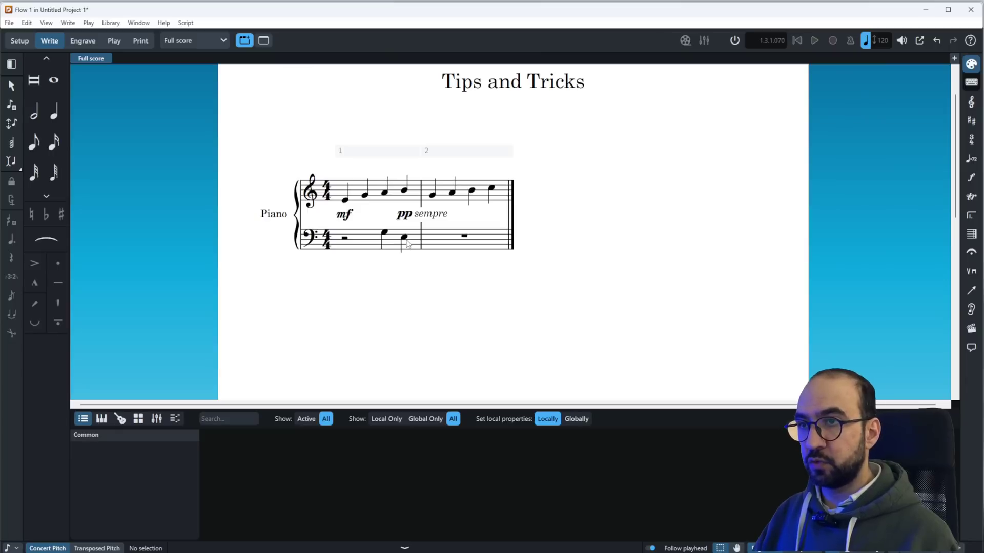
{"action": "left_click", "coordinate": [342, 217]}
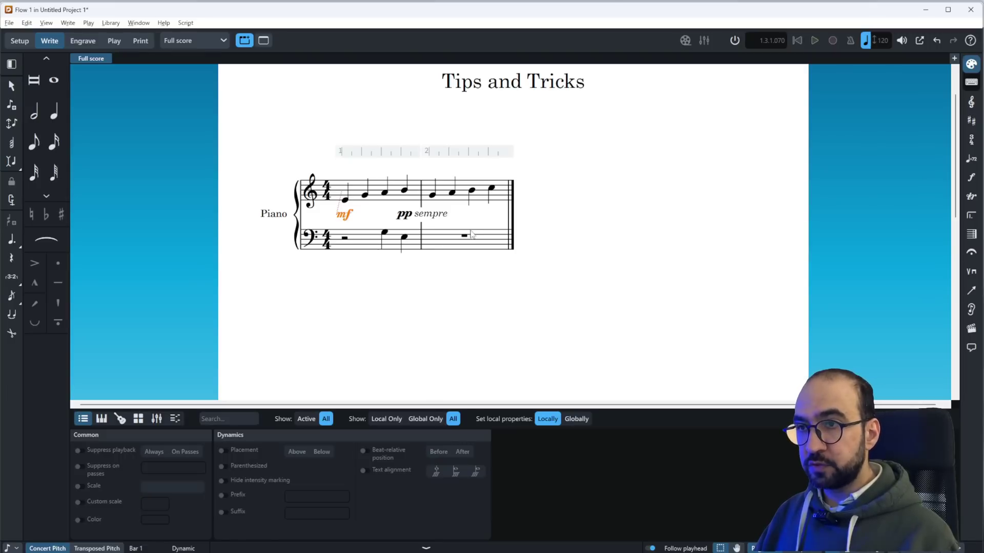
{"action": "left_click", "coordinate": [473, 193], "text": "alt"}
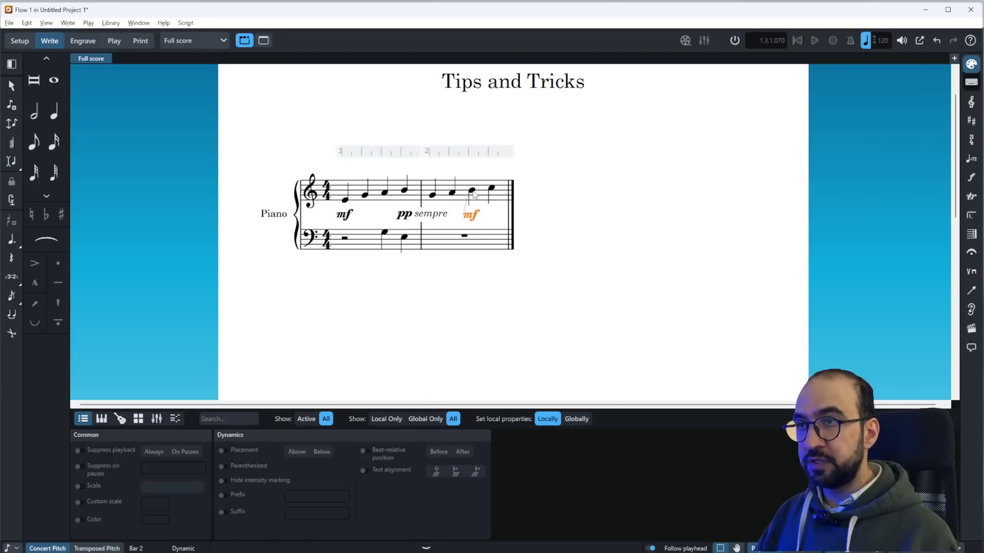
{"action": "left_click", "coordinate": [404, 240], "text": "alt"}
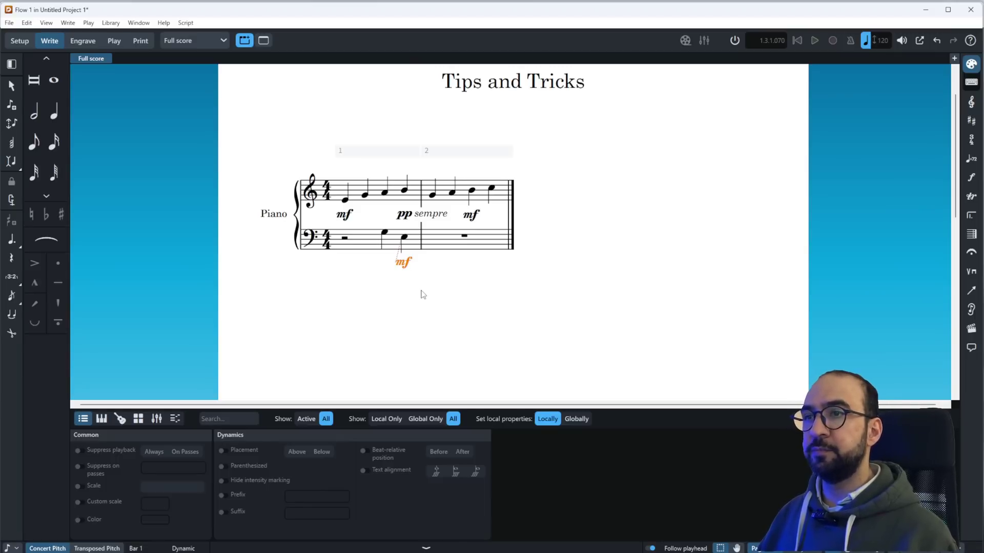
{"action": "left_click", "coordinate": [358, 257]}
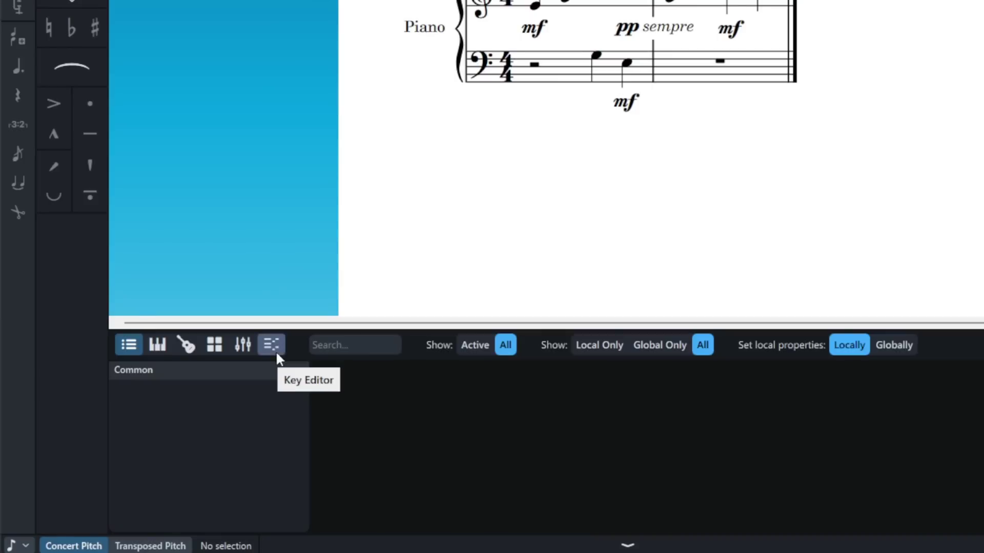
Open the Key Editor and reduce its height so more of the score is visible
{"action": "left_click", "coordinate": [276, 355]}
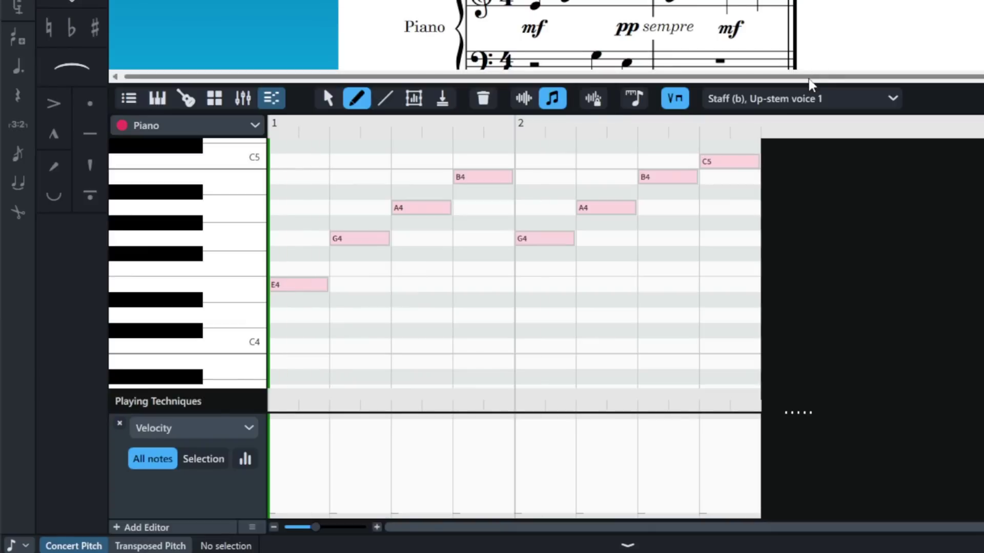
{"action": "left_click_drag", "start_coordinate": [808, 82], "coordinate": [811, 194]}
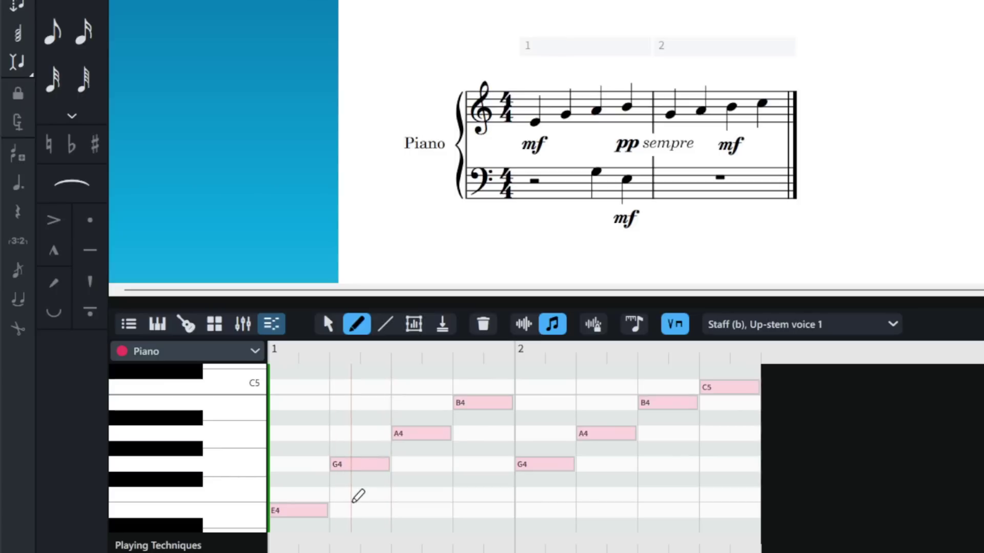
Draw bass-staff F4 notes on beats 2 and 3 of bar 1 and beat 1 of bar 2, plus short E4 and G4 notes on the following beats
{"action": "scroll", "coordinate": [394, 476], "scroll_direction": "down", "scroll_amount": 2}
{"action": "scroll", "coordinate": [398, 453], "scroll_direction": "up", "scroll_amount": 2}
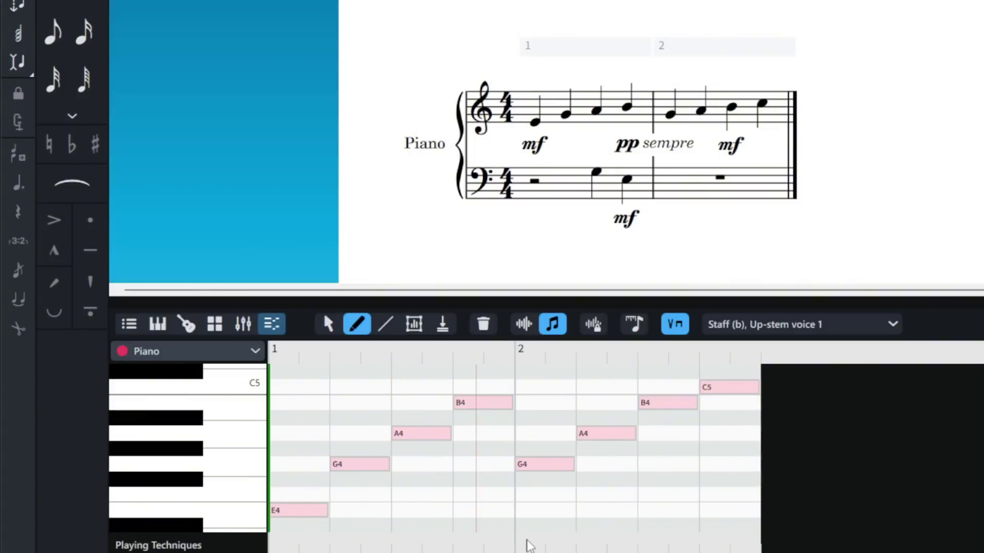
{"action": "scroll", "coordinate": [491, 481], "scroll_direction": "down", "scroll_amount": 4}
{"action": "scroll", "coordinate": [435, 451], "scroll_direction": "up", "scroll_amount": 2}
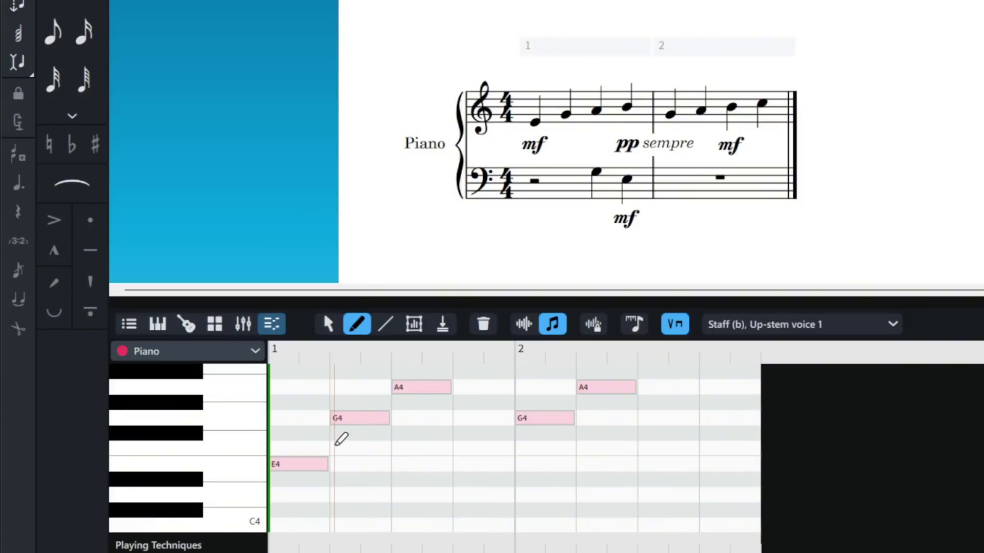
{"action": "left_click", "coordinate": [336, 447]}
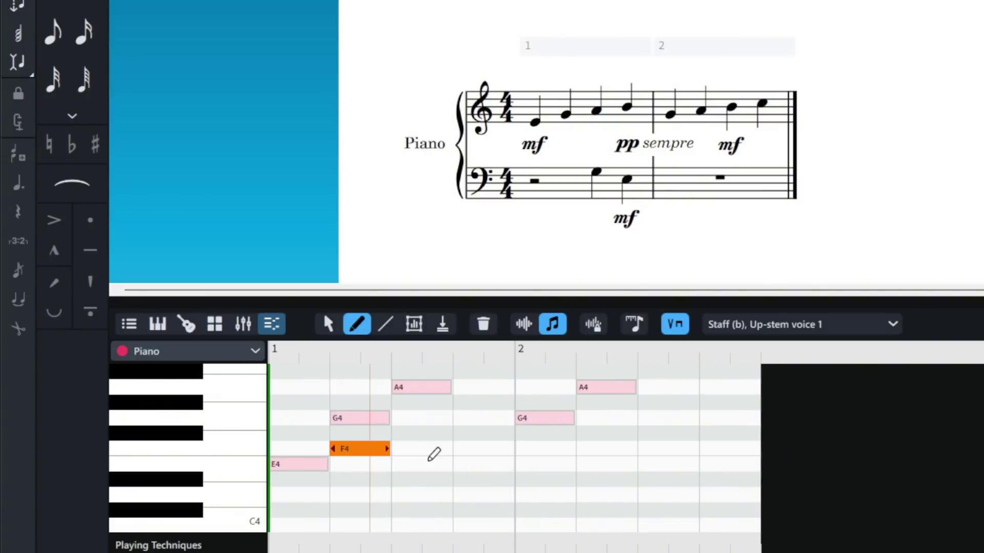
{"action": "mouse_move", "coordinate": [405, 447]}
{"action": "left_mouse_down"}
{"action": "mouse_move", "coordinate": [458, 449]}
{"action": "mouse_move", "coordinate": [478, 463]}
{"action": "mouse_move", "coordinate": [573, 449]}
{"action": "mouse_move", "coordinate": [603, 417]}
{"action": "left_mouse_up"}
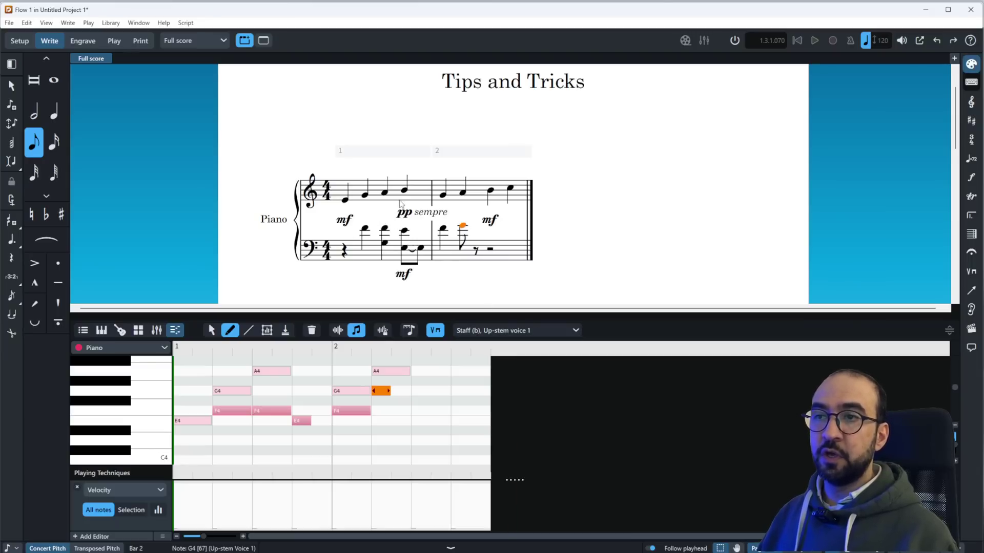
Switch note entry to Staff (a), Up-stem voice 1, and draw quarter notes A4 and B4 on beats 2 and 3 of bar 1
{"action": "left_click", "coordinate": [471, 331]}
{"action": "left_click", "coordinate": [474, 347]}
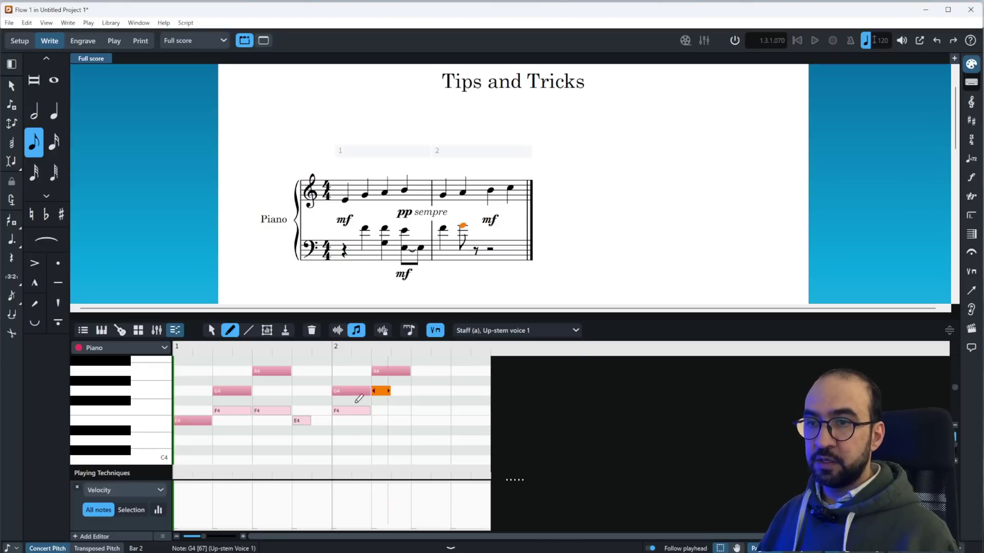
{"action": "scroll", "coordinate": [325, 404], "scroll_direction": "up", "scroll_amount": 2}
{"action": "scroll", "coordinate": [221, 392], "scroll_direction": "down", "scroll_amount": 1}
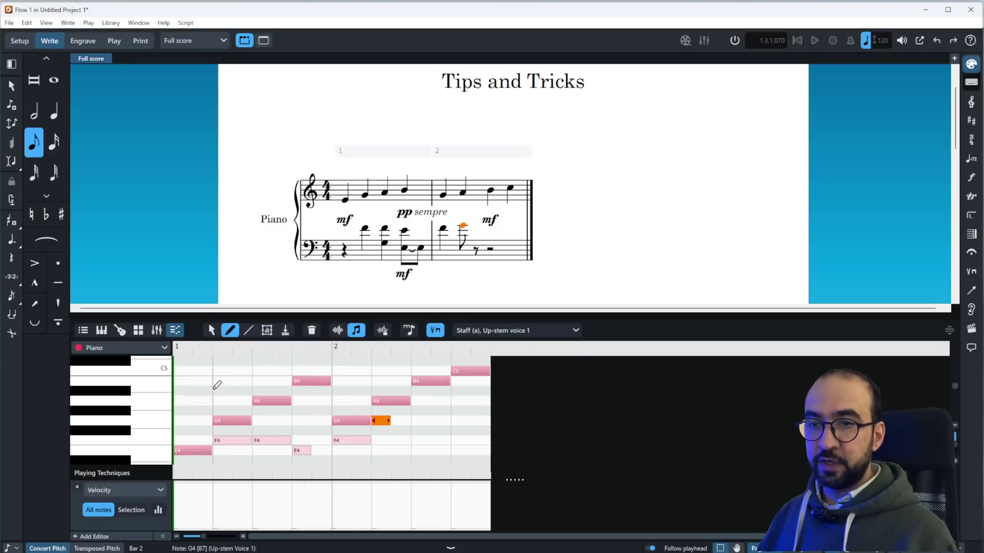
{"action": "mouse_move", "coordinate": [215, 400]}
{"action": "left_mouse_down"}
{"action": "mouse_move", "coordinate": [242, 399]}
{"action": "mouse_move", "coordinate": [253, 378]}
{"action": "mouse_move", "coordinate": [279, 375]}
{"action": "left_mouse_up"}
{"action": "key", "text": "6"}
Set the rhythmic grid to sixteenth notes and draw B4 and B-flat 4 sixteenths across beats 2 and 3 of bar 1
{"action": "scroll", "coordinate": [284, 393], "scroll_direction": "up", "scroll_amount": 2}
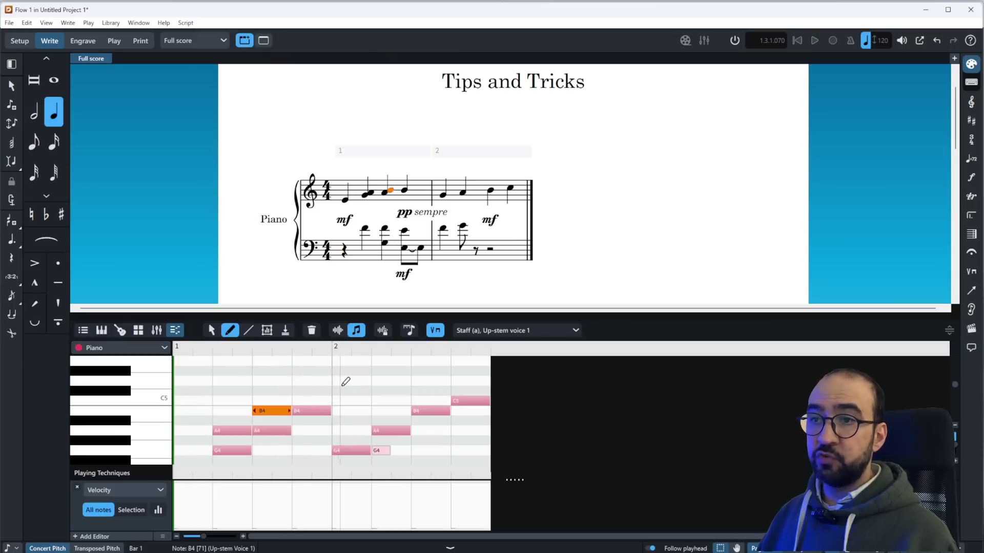
{"action": "left_click", "coordinate": [408, 331]}
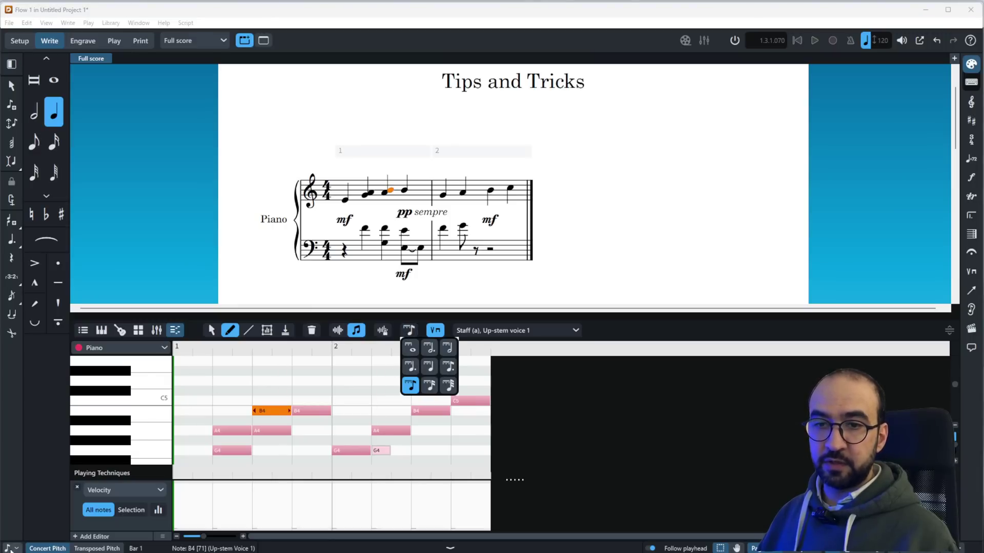
{"action": "left_click", "coordinate": [408, 330]}
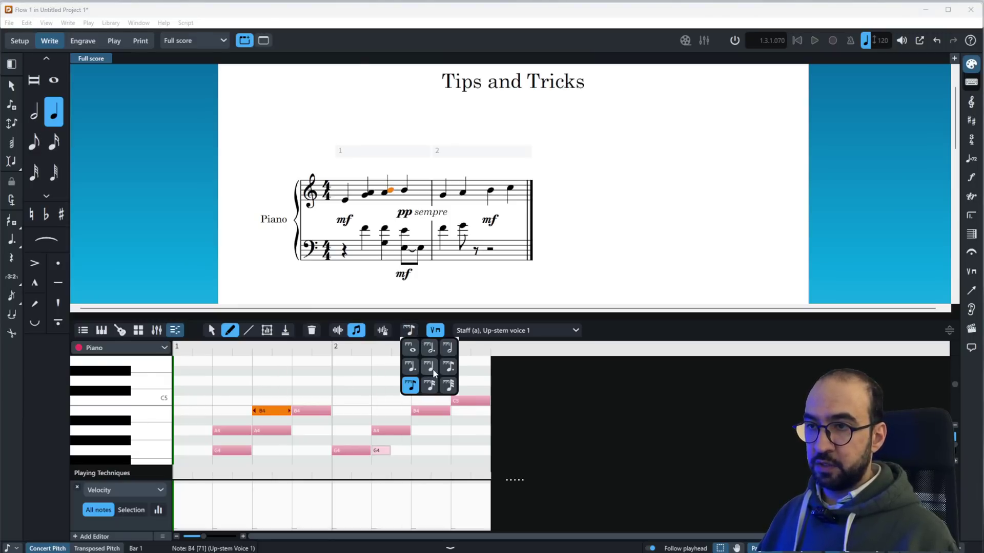
{"action": "left_click", "coordinate": [430, 385]}
{"action": "scroll", "coordinate": [362, 385], "scroll_direction": "up", "scroll_amount": 2}
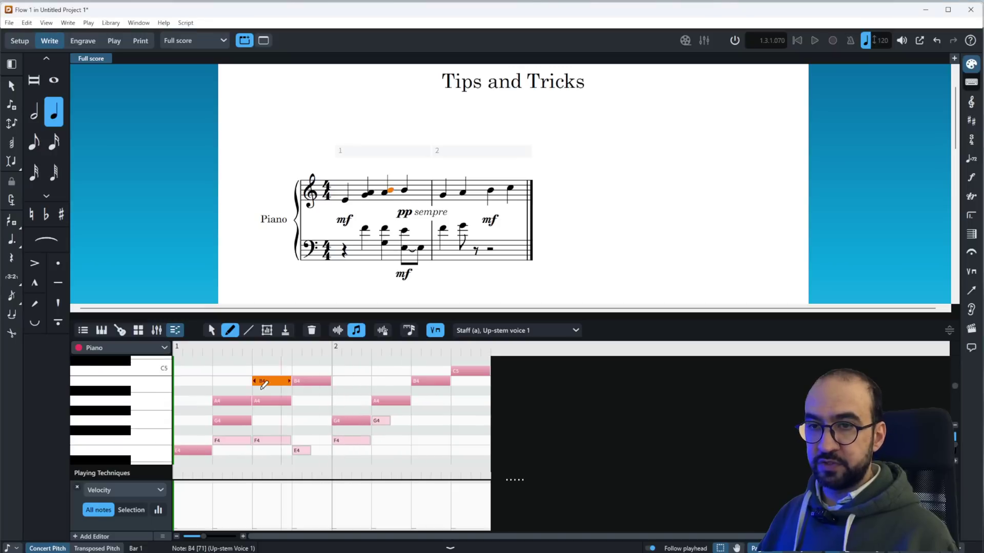
{"action": "left_click", "coordinate": [226, 381]}
{"action": "left_click", "coordinate": [233, 389]}
{"action": "left_click", "coordinate": [236, 382]}
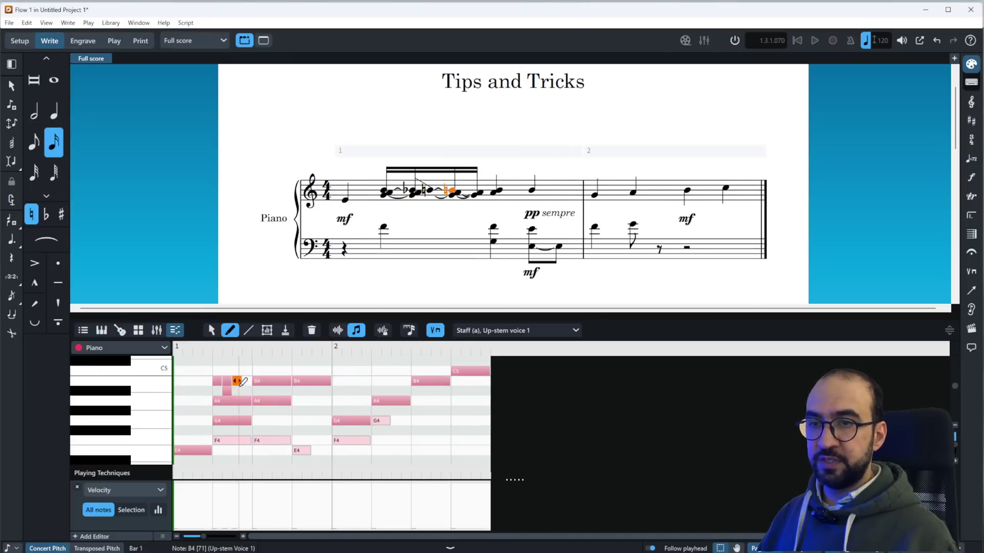
{"action": "left_click", "coordinate": [244, 389]}
{"action": "left_click", "coordinate": [275, 389]}
{"action": "left_click", "coordinate": [270, 391]}
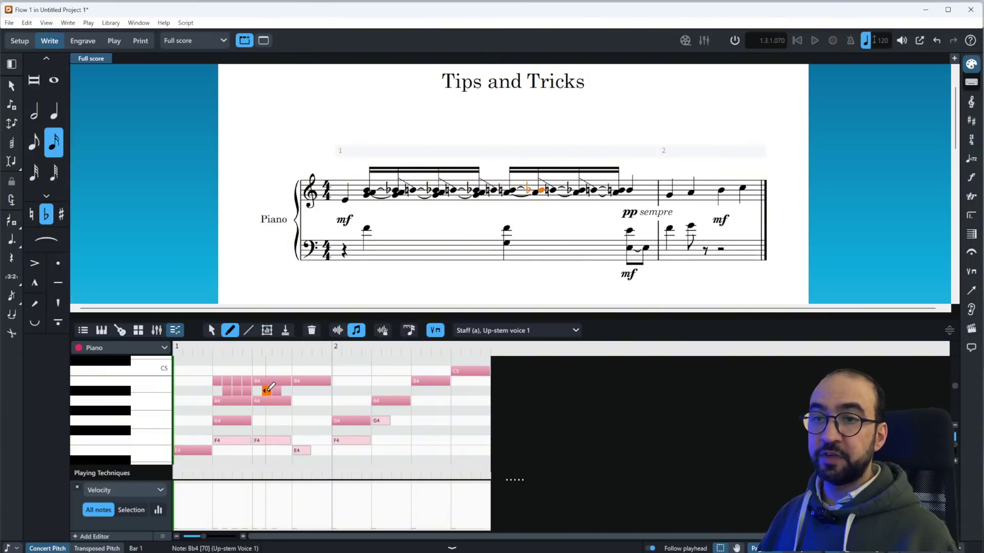